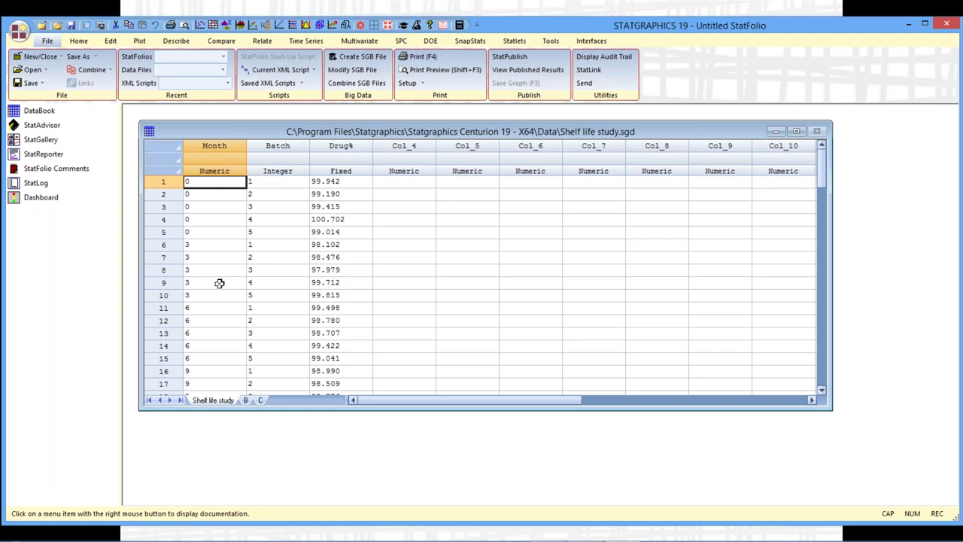
Start a Stability Study with Drug% as the response, Month as the time and Batch as the batch variable.
click(358, 185)
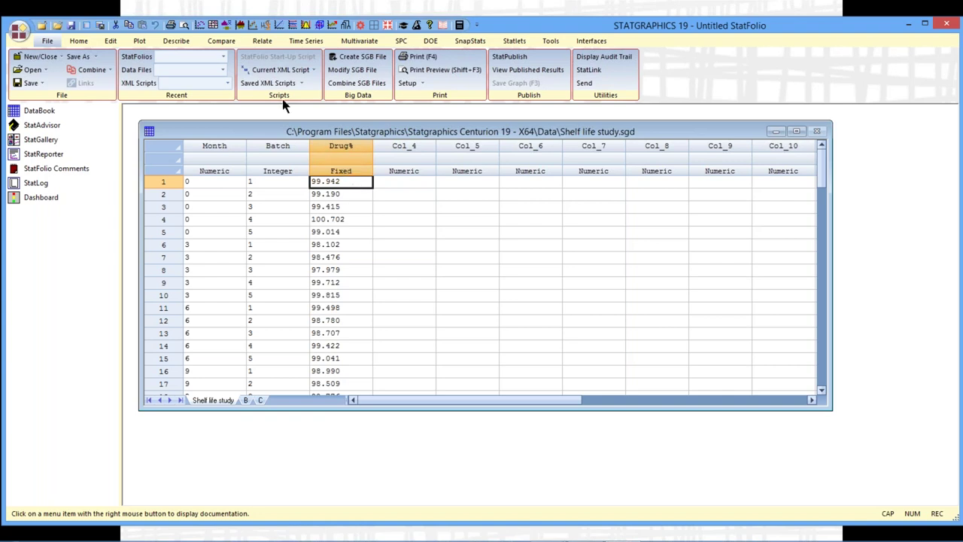
click(262, 43)
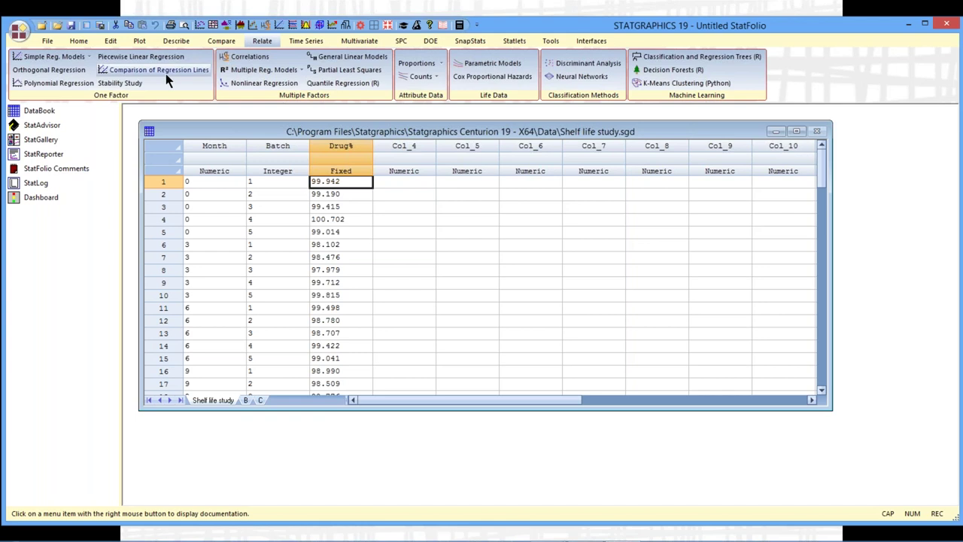
click(131, 89)
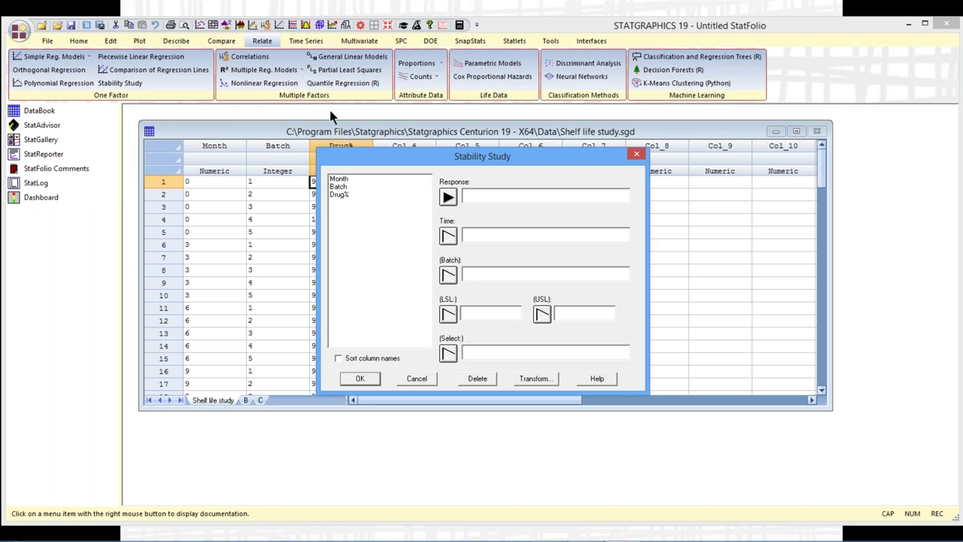
click(341, 195)
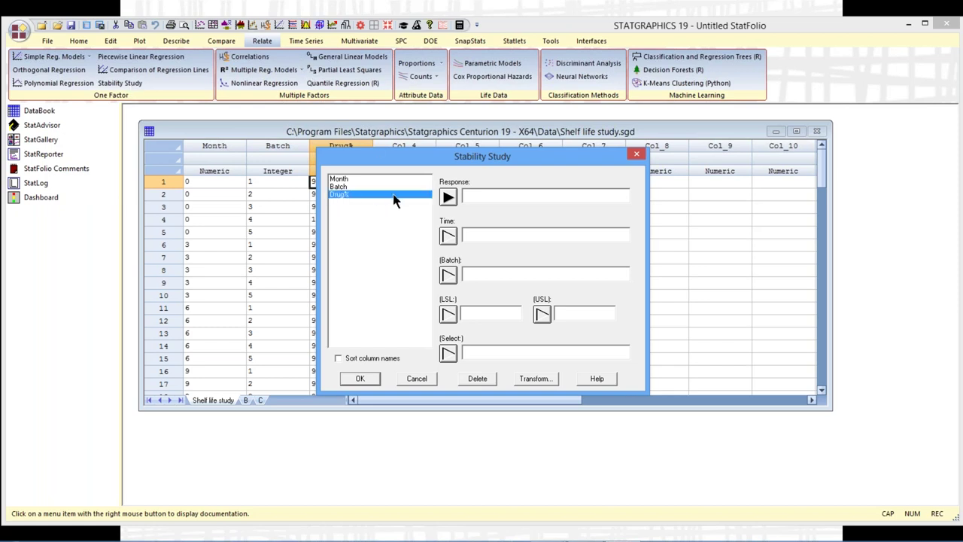
click(448, 196)
click(349, 180)
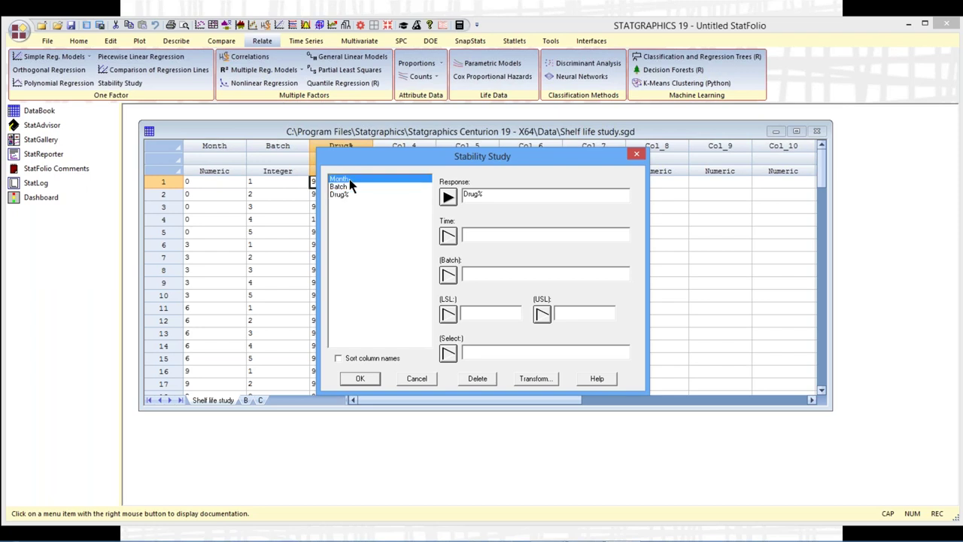
click(448, 237)
click(339, 186)
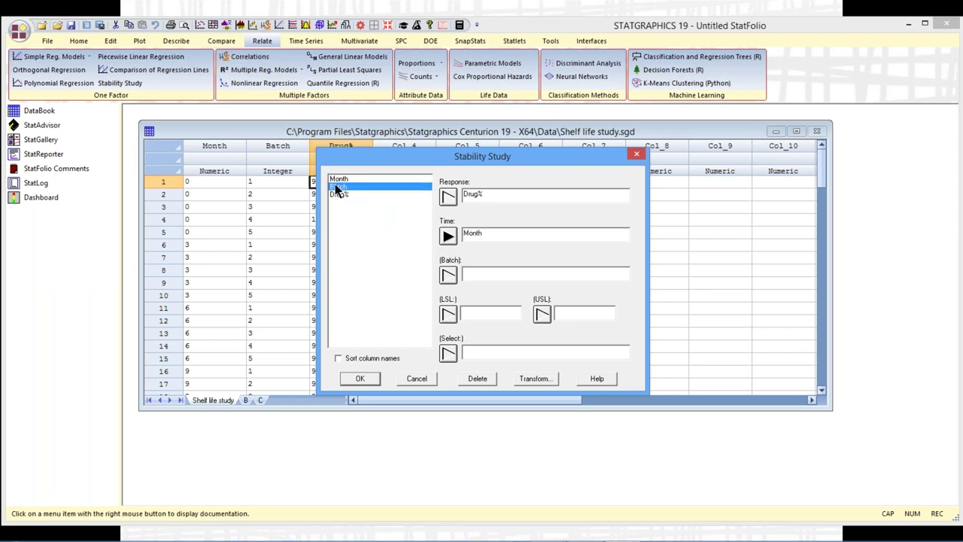
click(448, 275)
Set the study's lower specification limit (LSL) to 90 and accept the data input.
click(483, 313)
text(90)
click(360, 378)
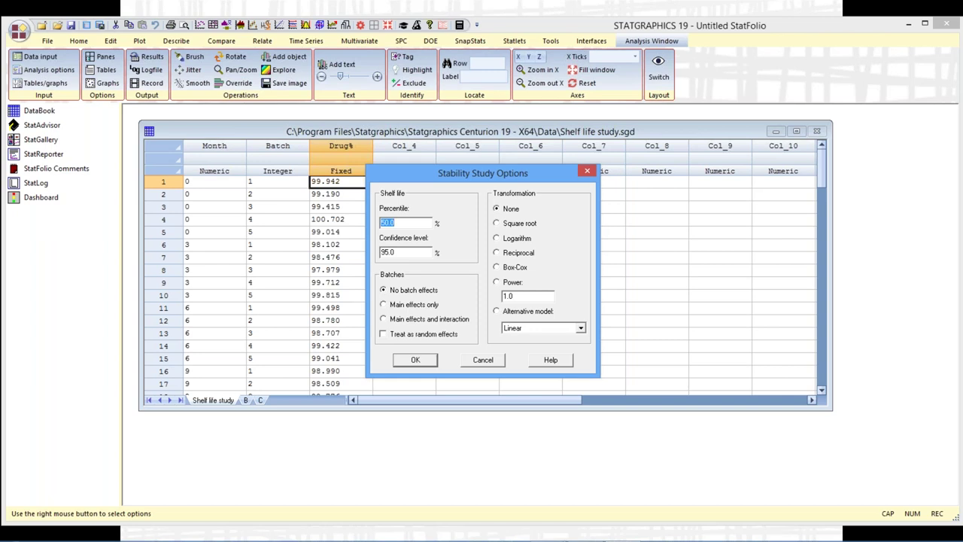
Use main effects and interaction for batches with a 50% percentile, 95% confidence and no transformation, and generate the preselected tables and graphs.
click(424, 225)
click(412, 251)
click(582, 329)
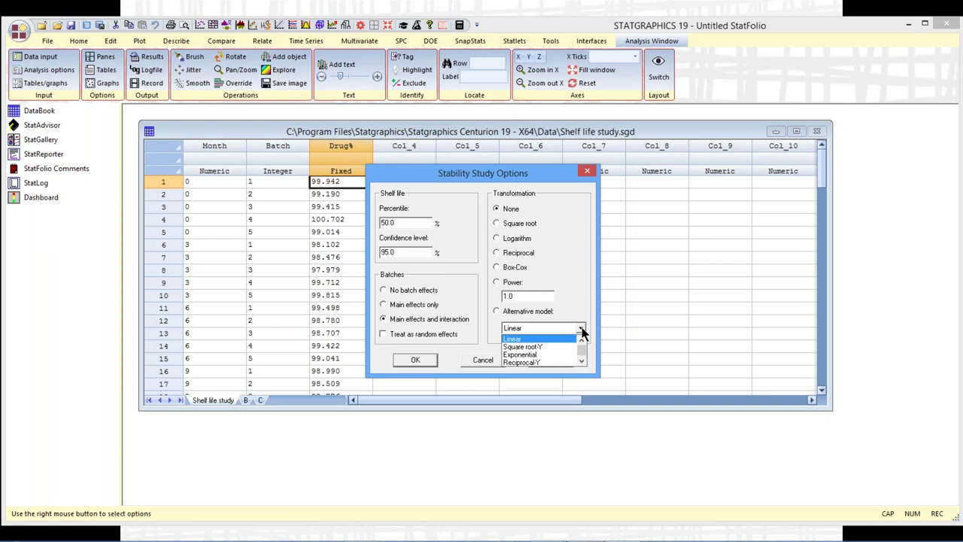
click(583, 264)
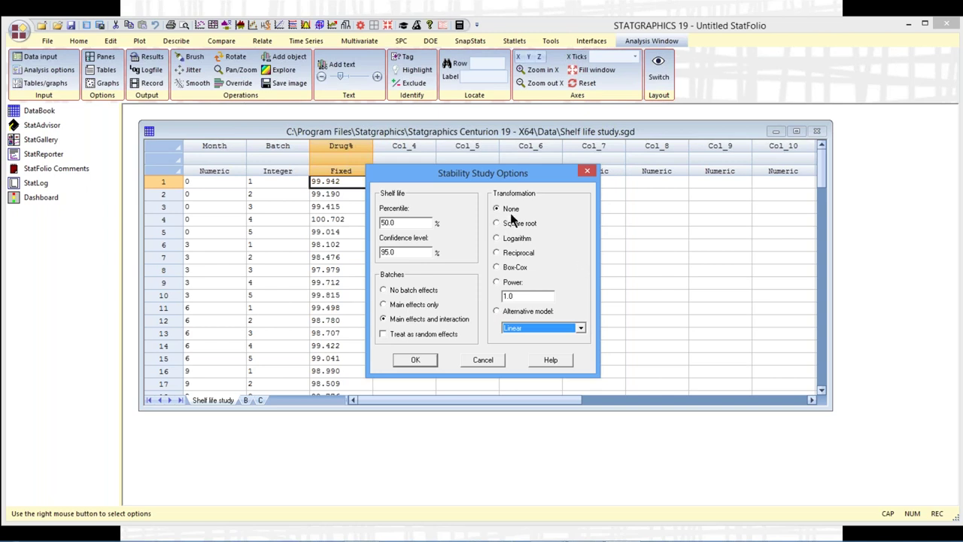
click(425, 360)
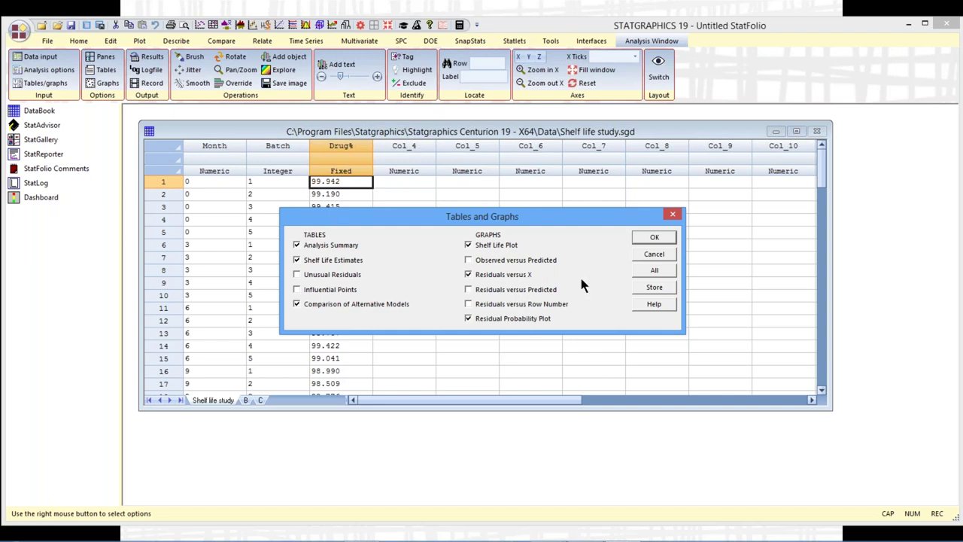
click(655, 239)
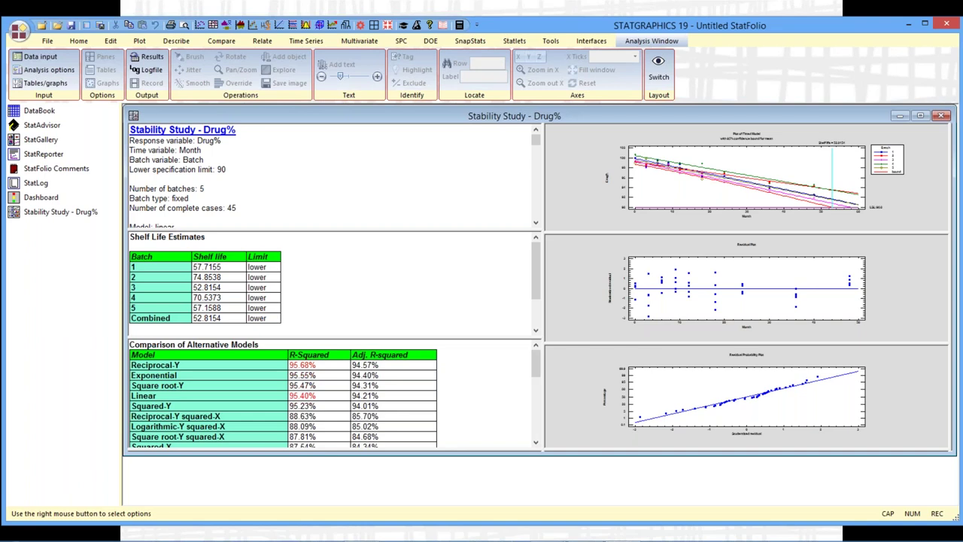
Examine the fitted model plot and the Shelf Life Estimates table at full size, switching to the PowerPoint slide show in between.
double_click(721, 170)
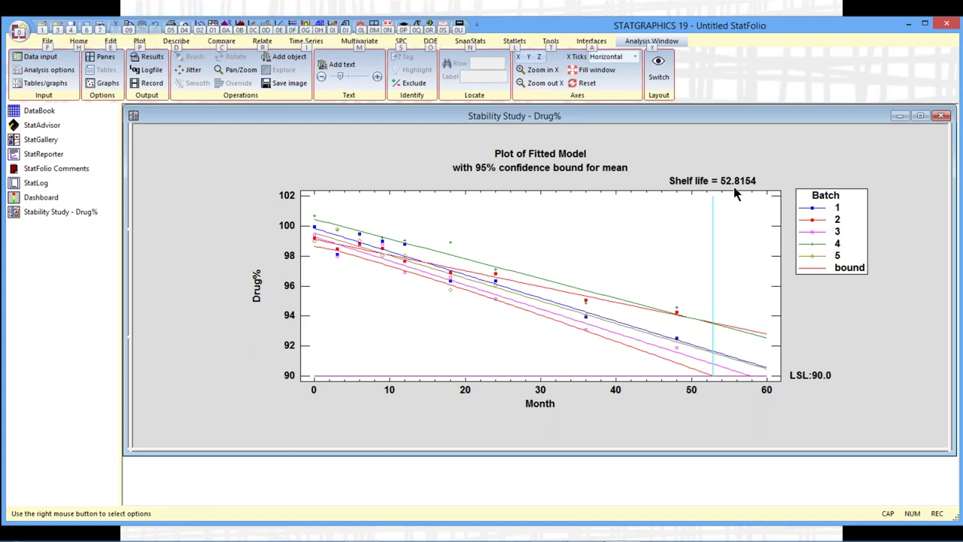
key(alt+Tab)
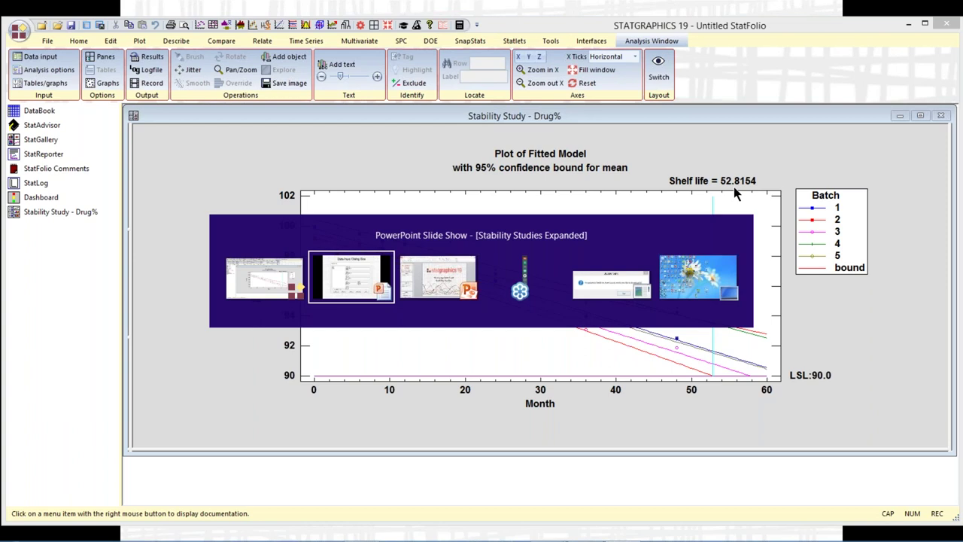
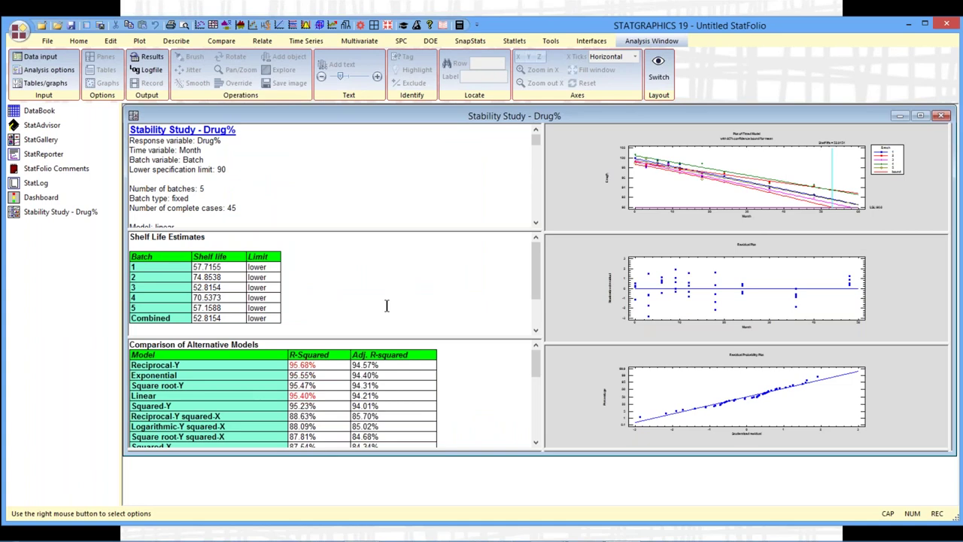
double_click(394, 272)
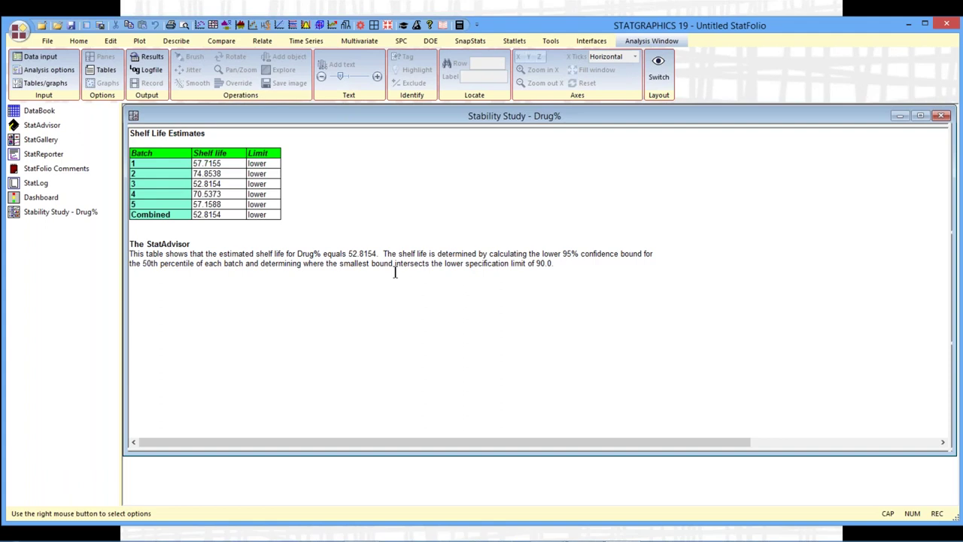
double_click(468, 278)
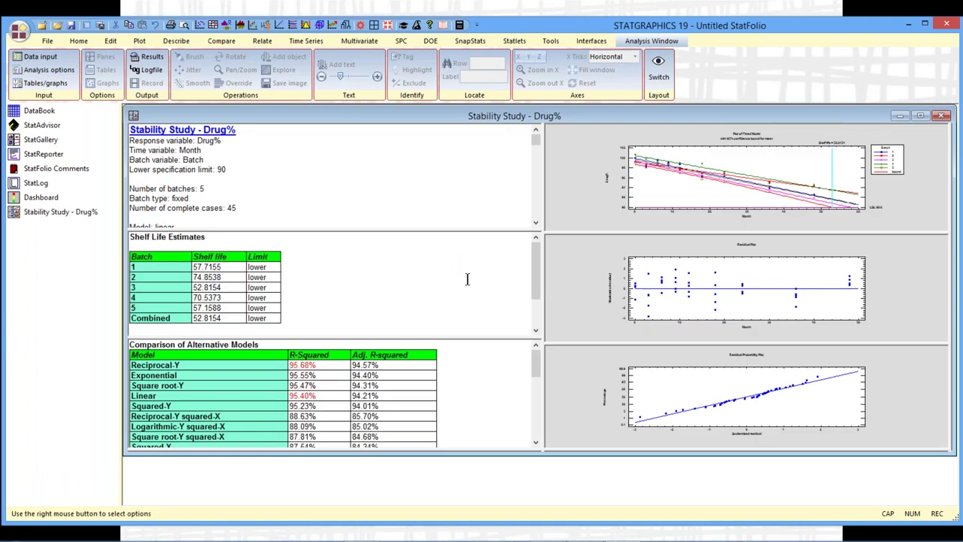
double_click(699, 204)
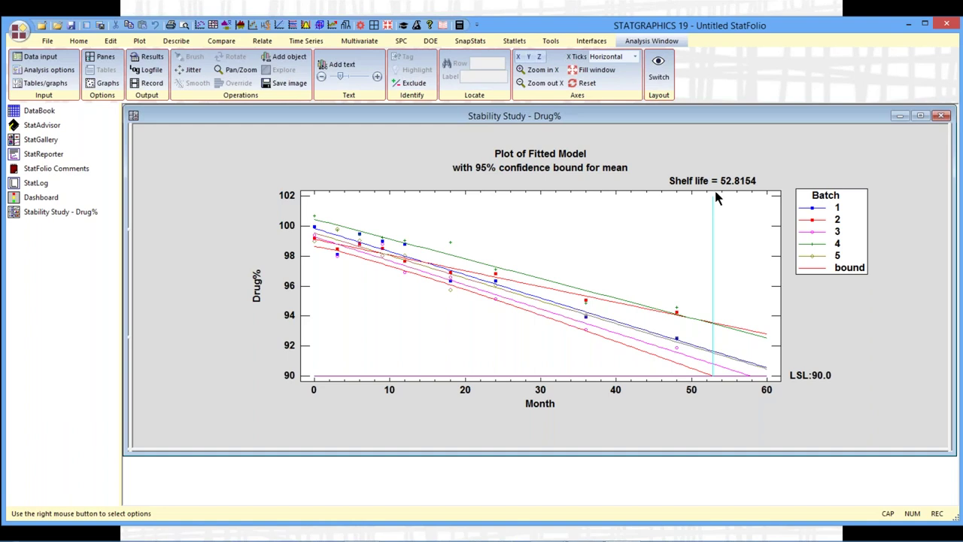
double_click(752, 142)
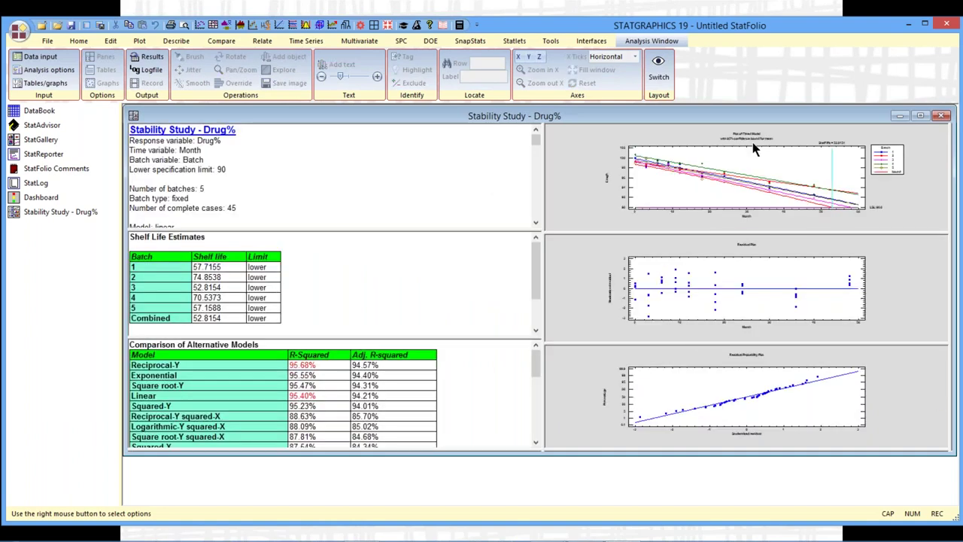
Examine the Residual Plot, including its lowest point at month 3, and the Residual Probability Plot at full size.
double_click(778, 288)
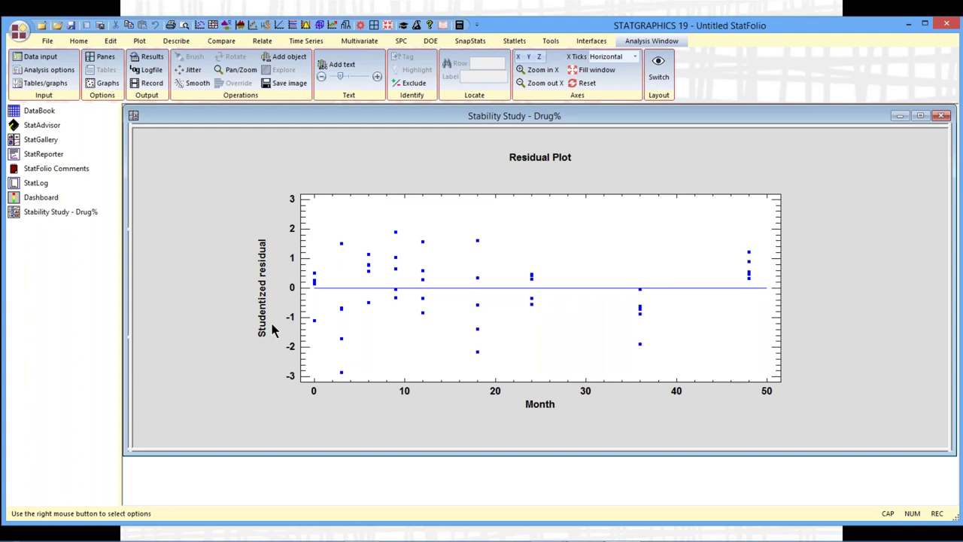
click(341, 372)
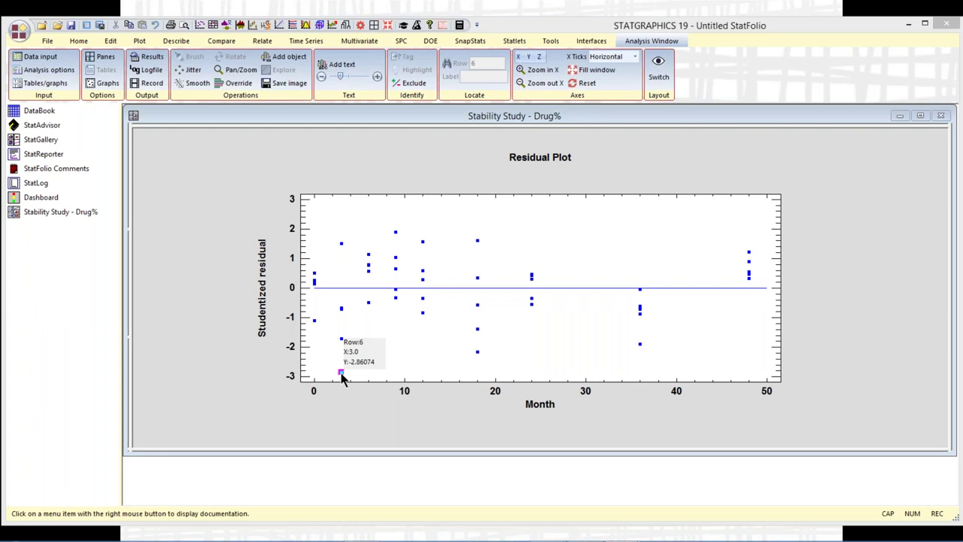
click(341, 374)
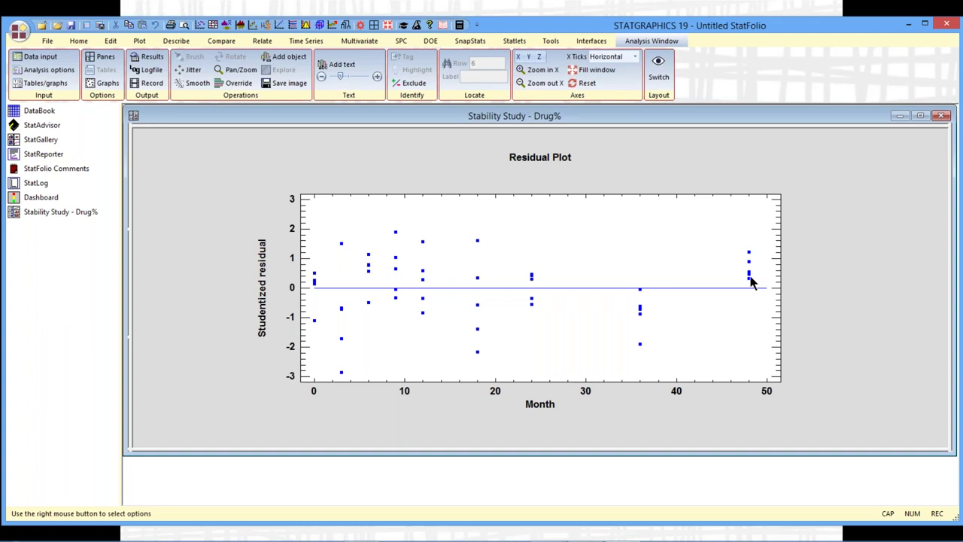
double_click(803, 293)
double_click(802, 385)
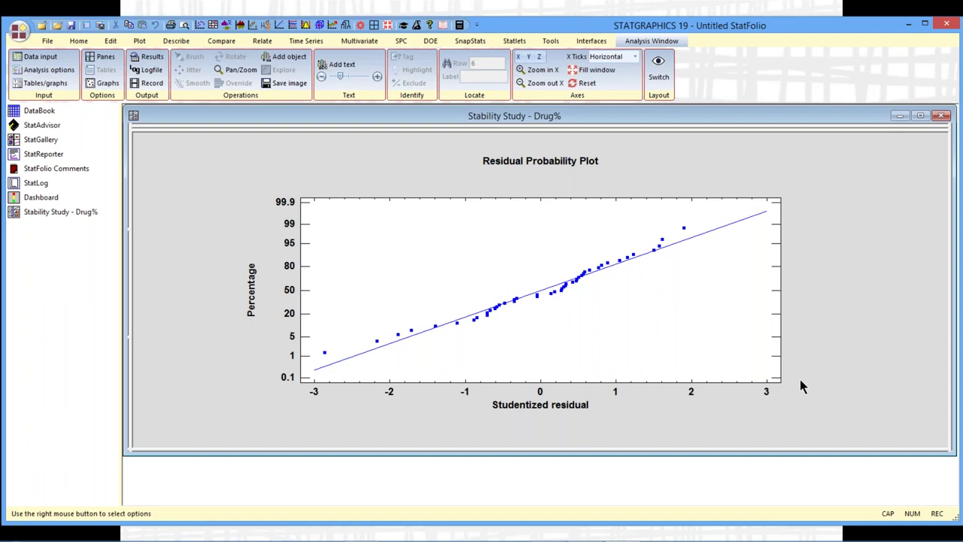
double_click(801, 380)
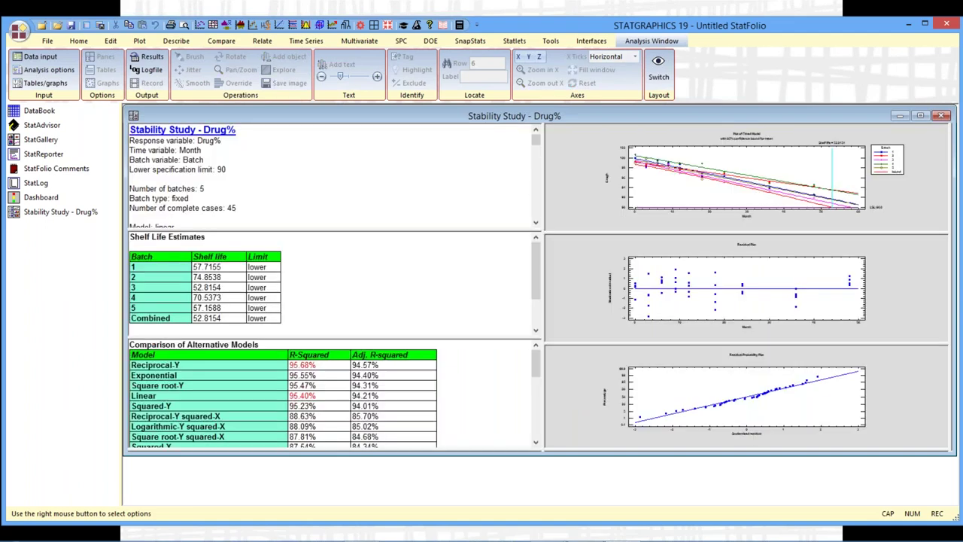
double_click(840, 302)
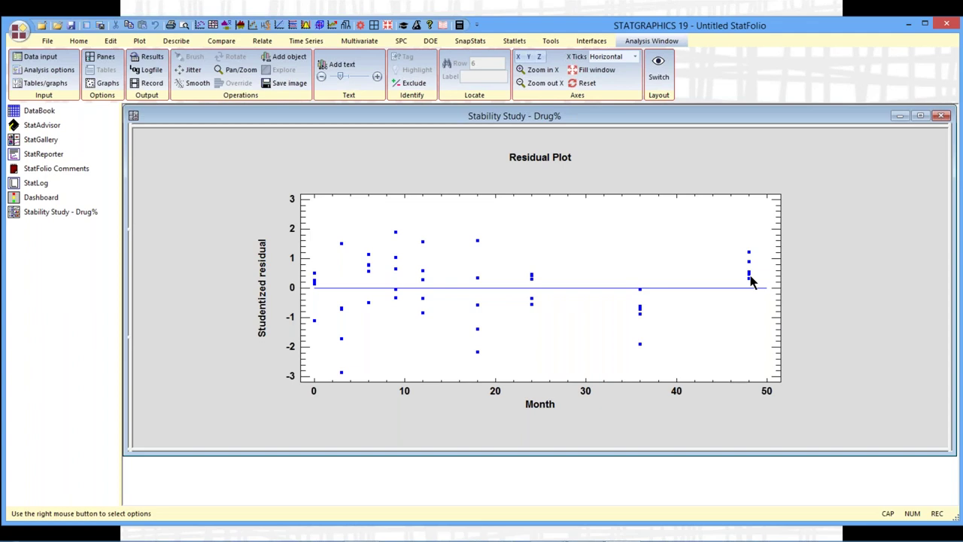
double_click(808, 289)
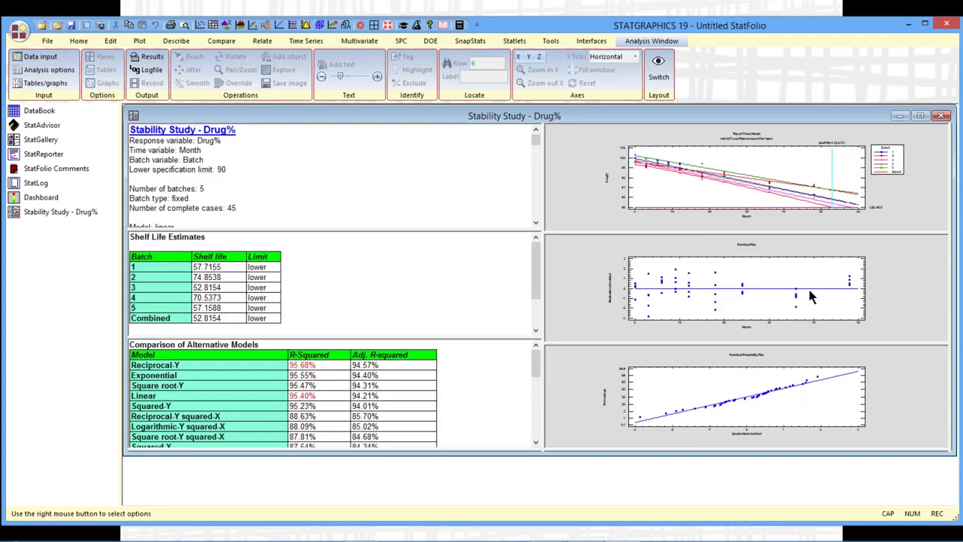
Examine the Comparison of Alternative Models table at full size and return to the multi-pane view.
double_click(488, 396)
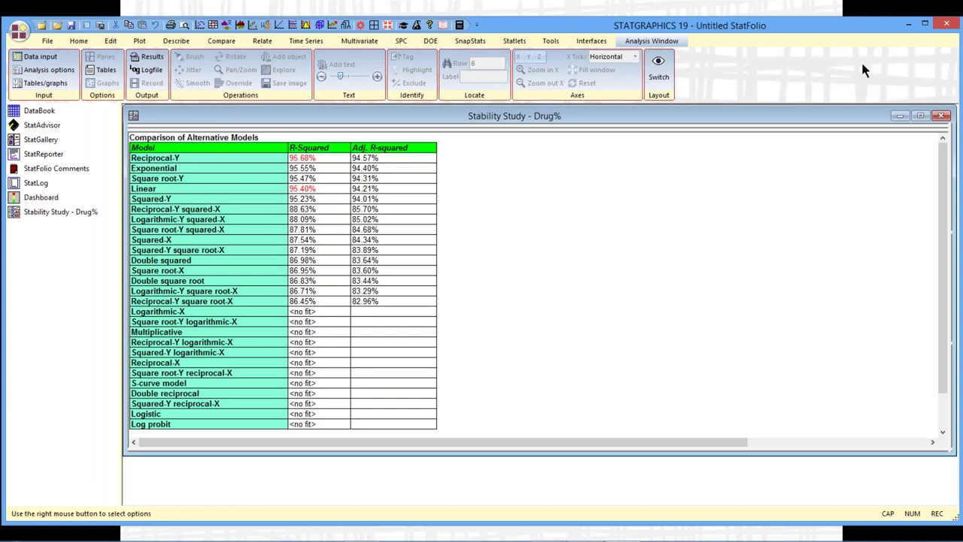
click(947, 25)
double_click(477, 243)
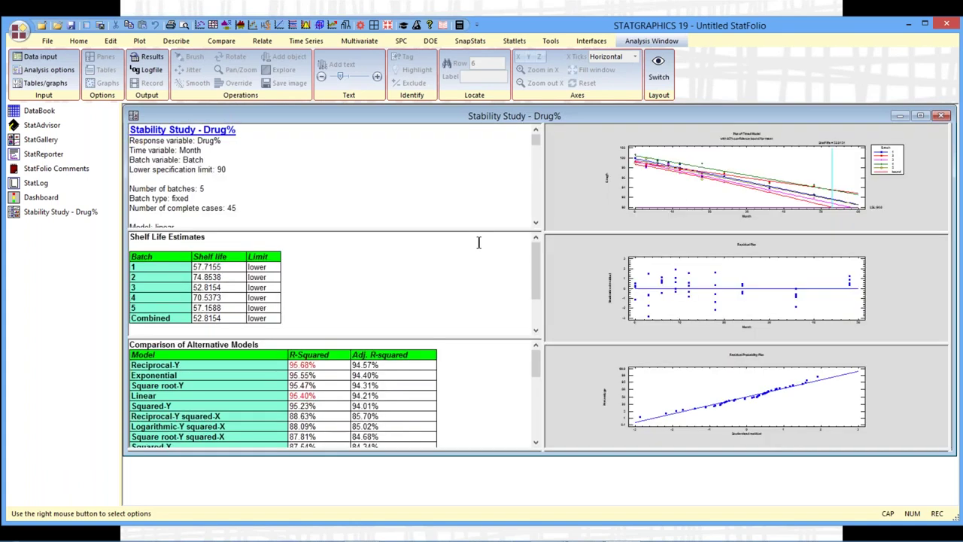
Enlarge the fitted model plot and refit the stability study with the Reciprocal transformation.
double_click(678, 198)
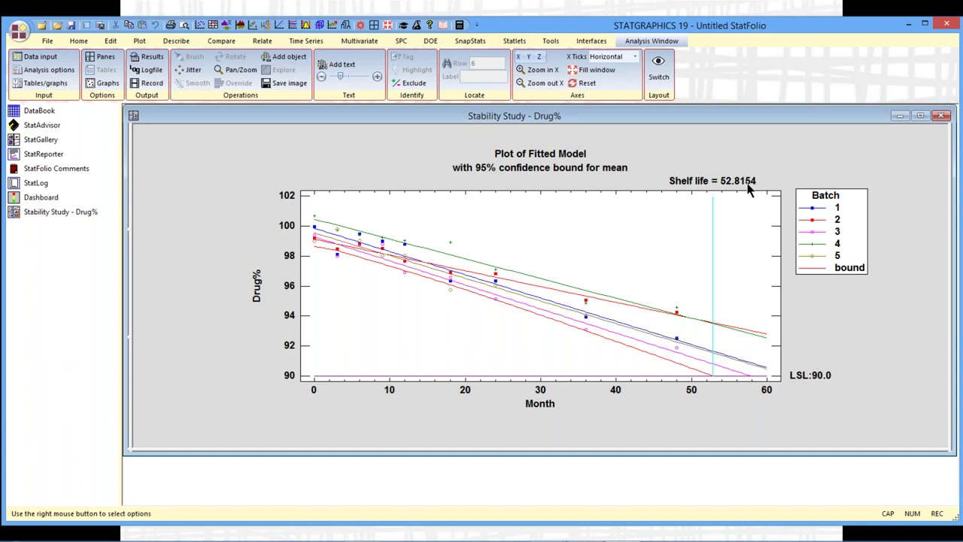
right_click(527, 206)
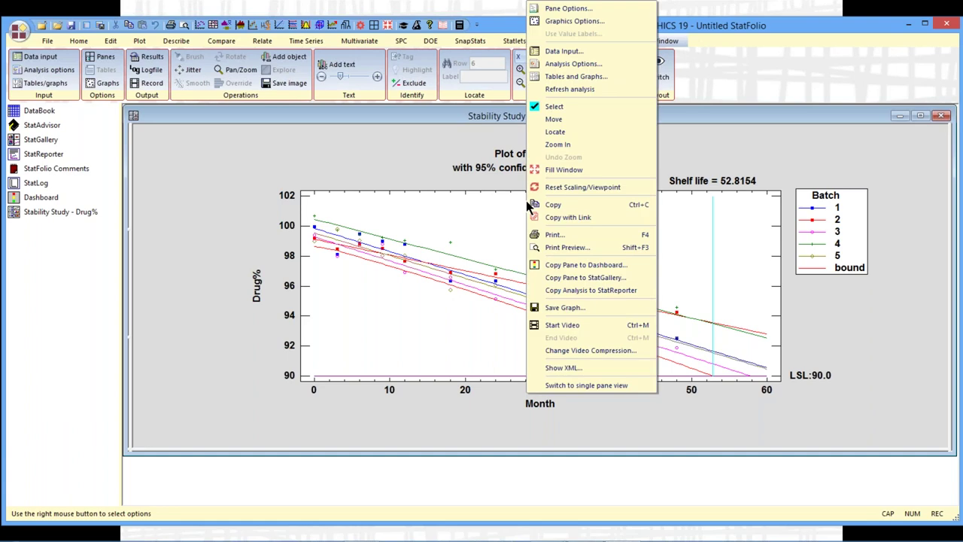
click(573, 64)
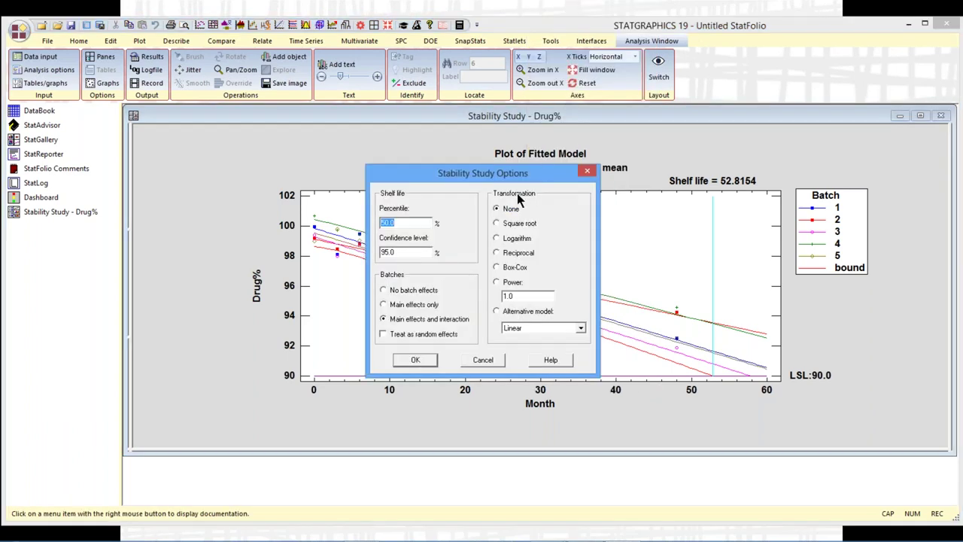
click(513, 256)
click(415, 362)
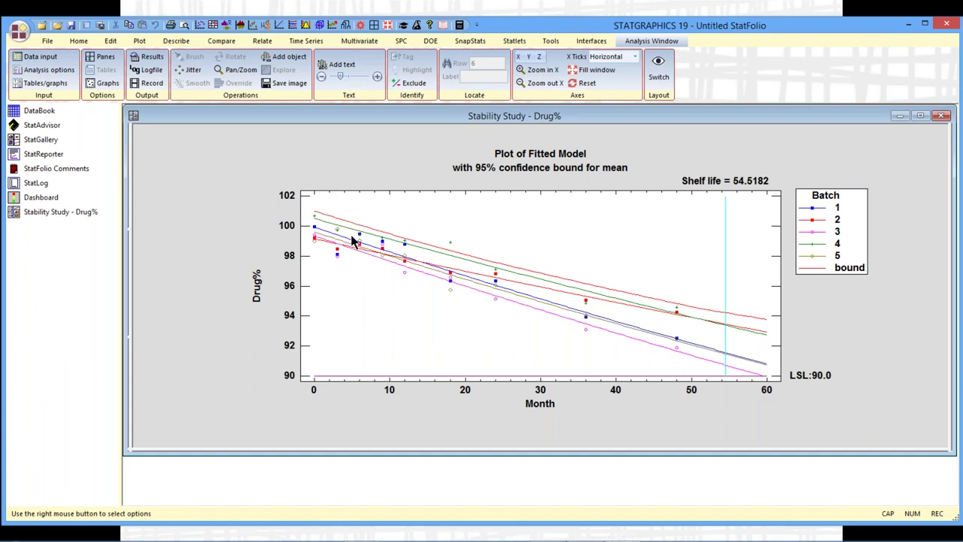
Examine the Residual Plot of the reciprocal model at full size and switch to the PowerPoint slide show.
double_click(740, 194)
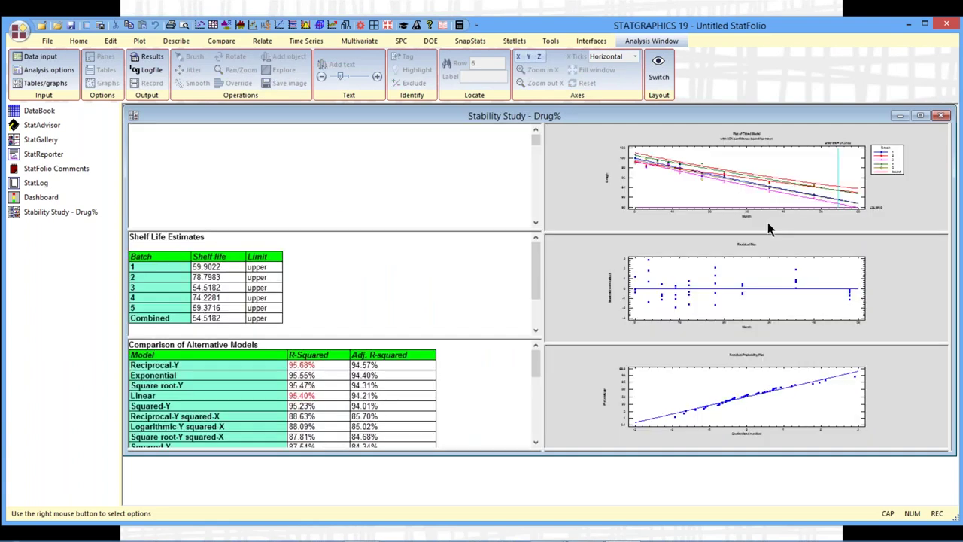
double_click(878, 295)
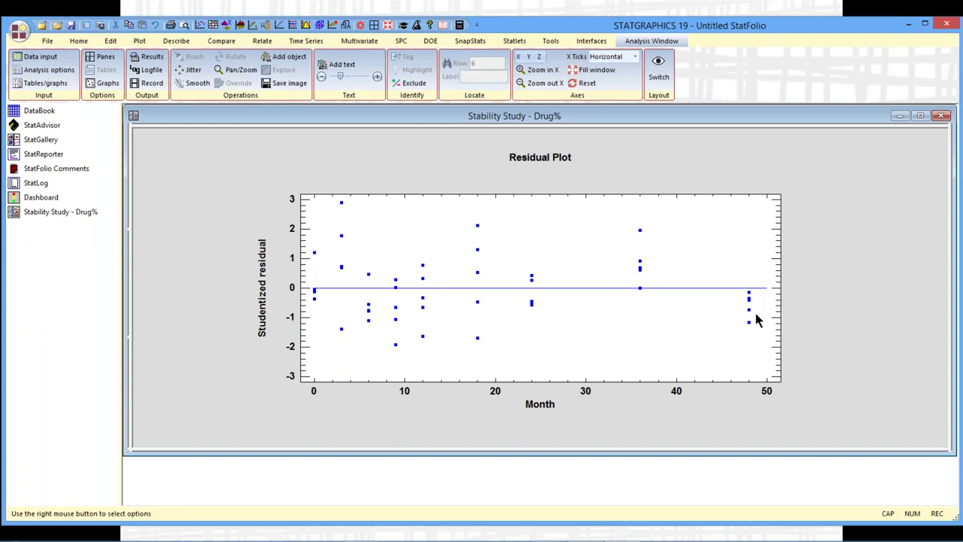
key(alt+Tab)
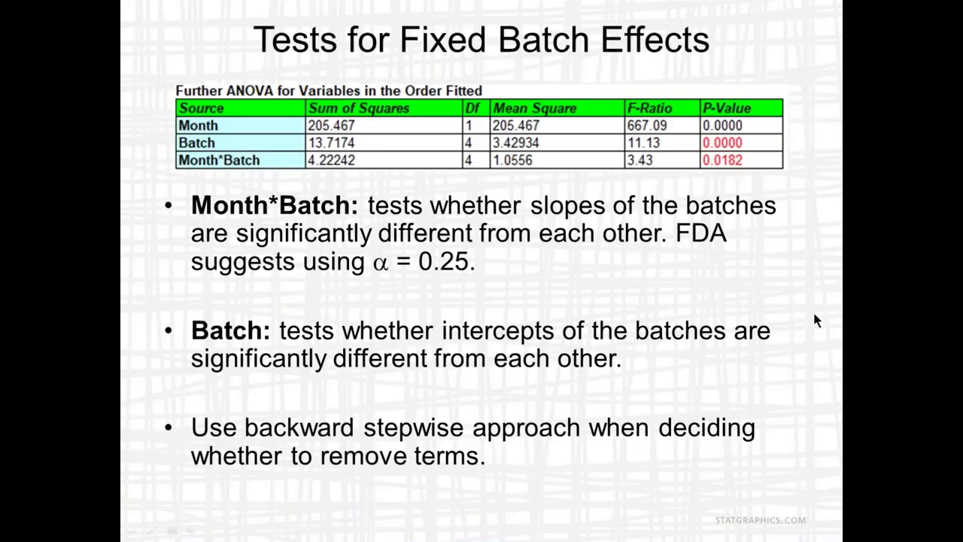
key(Right)
key(Right)
key(Right)
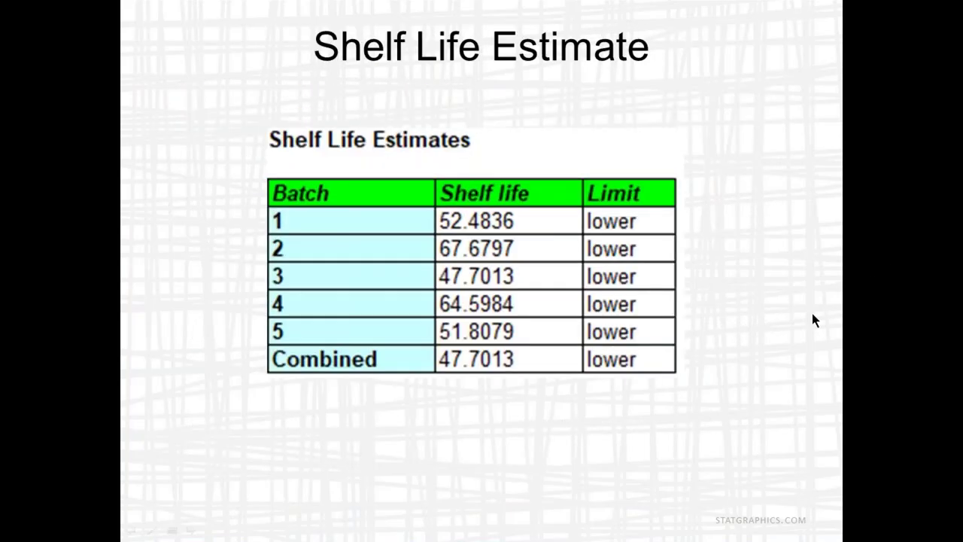
key(Right)
key(Right)
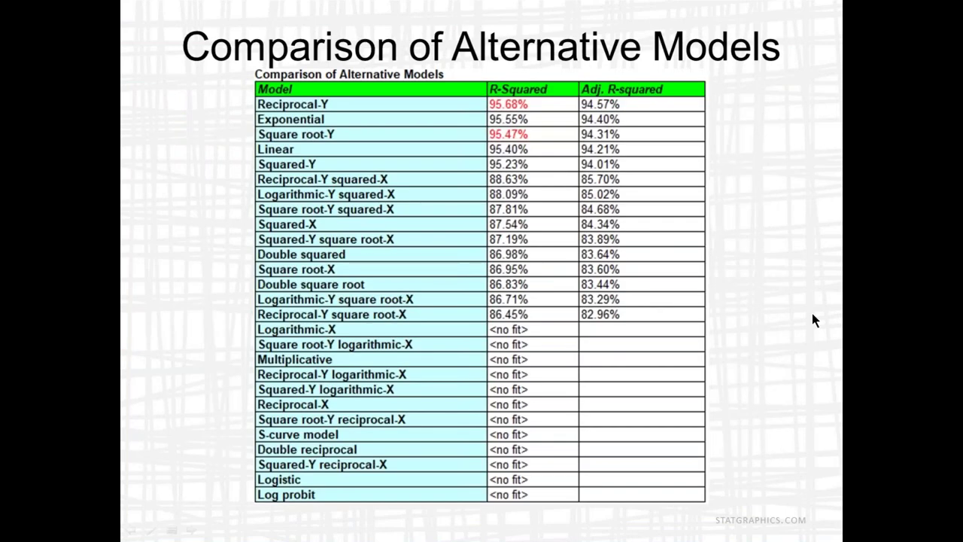
key(Right)
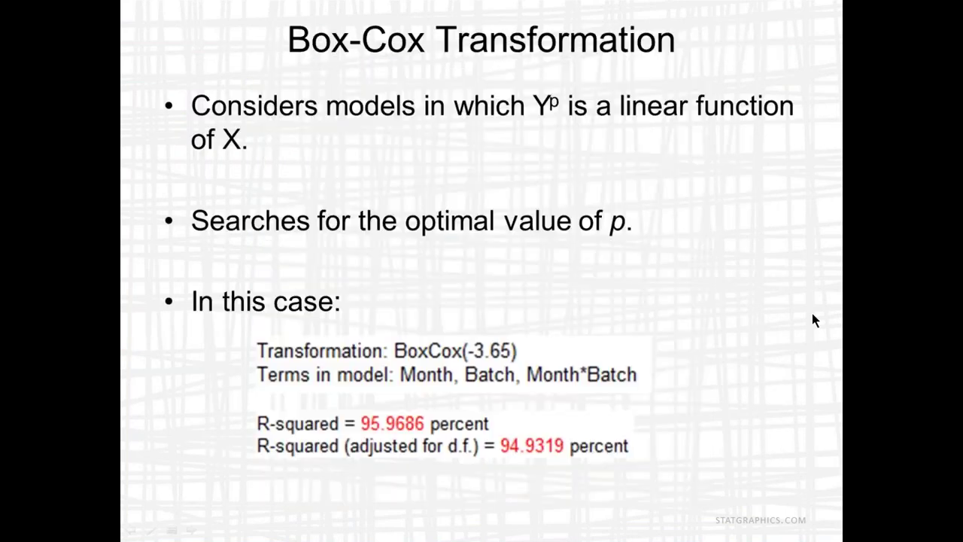